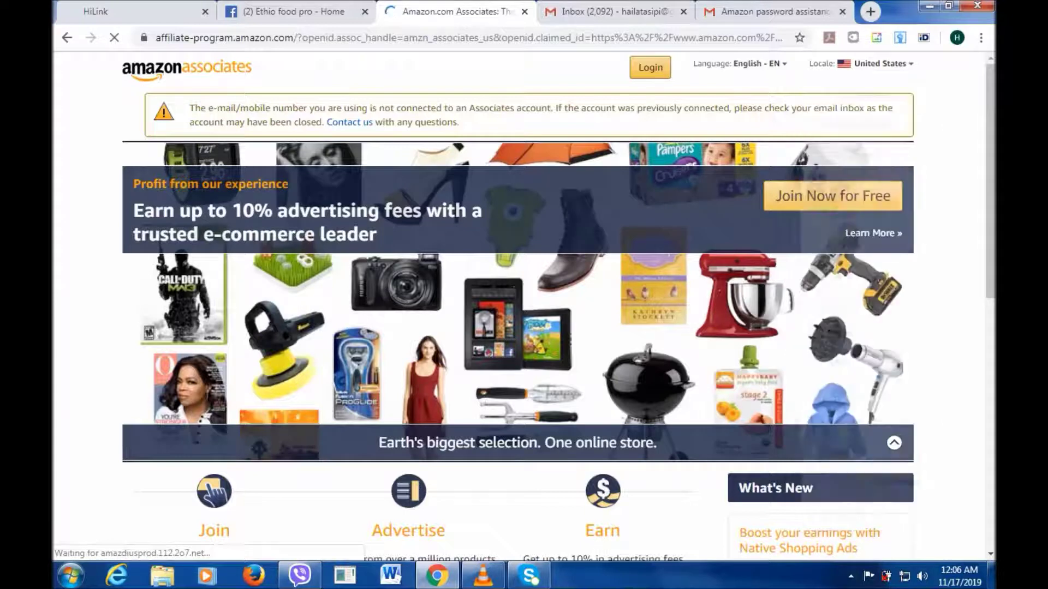
Join the Associates program and add the copied Ethio food pro Facebook page address to the website list.
{"action": "left_click", "coordinate": [832, 196]}
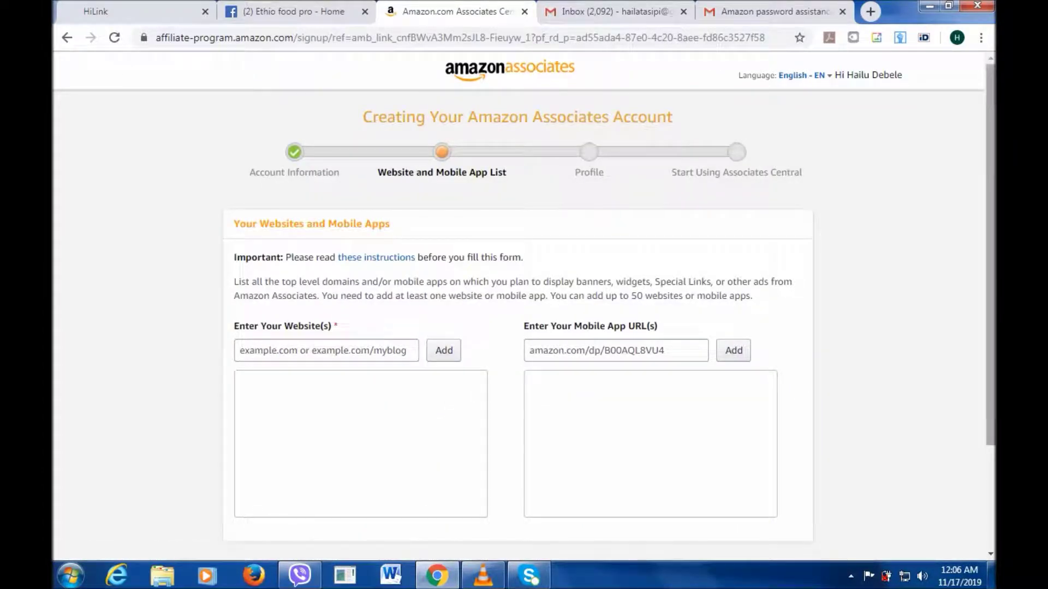
{"action": "scroll", "coordinate": [523, 306], "scroll_direction": "down", "scroll_amount": 1}
{"action": "scroll", "coordinate": [524, 306], "scroll_direction": "down", "scroll_amount": 1}
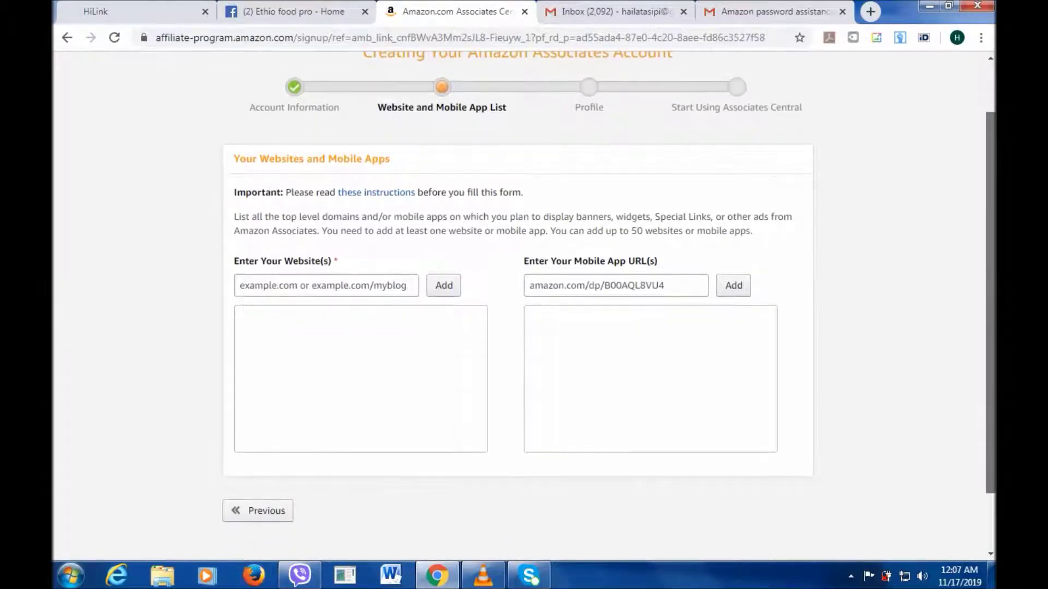
{"action": "left_click", "coordinate": [326, 286]}
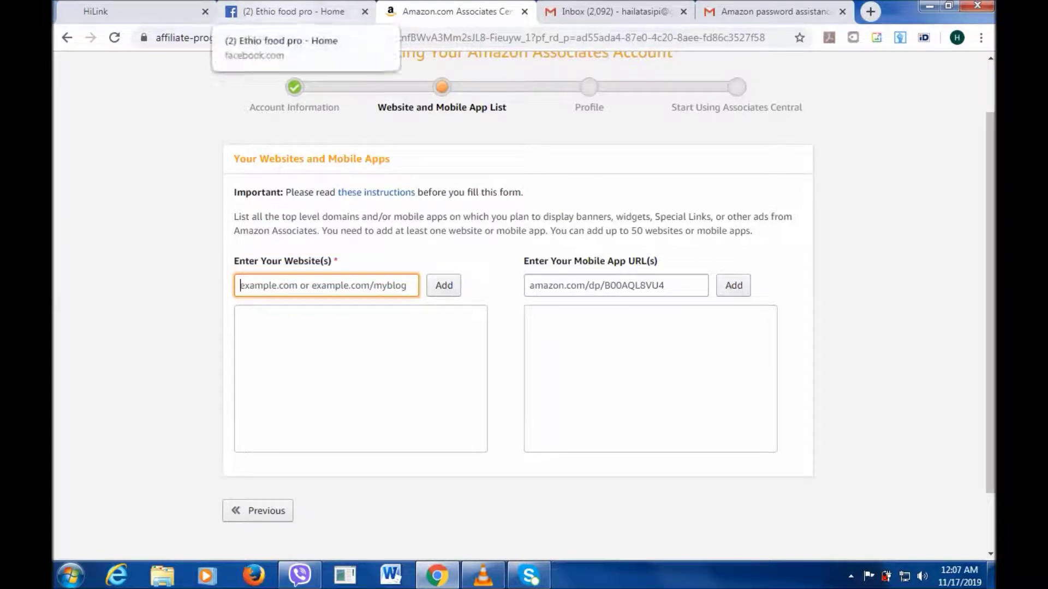
{"action": "left_click", "coordinate": [289, 11]}
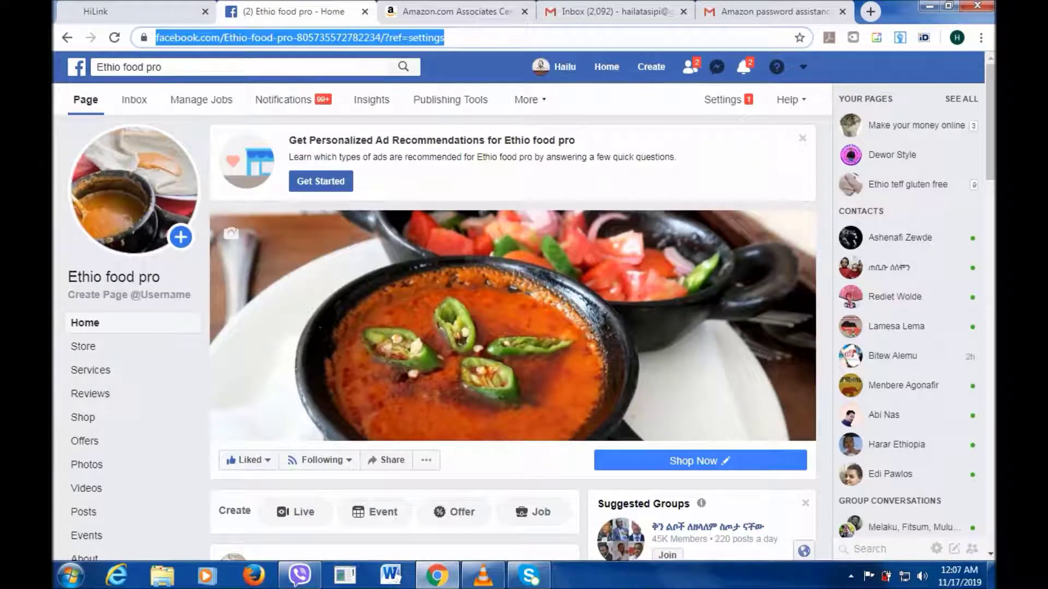
{"action": "right_click", "coordinate": [387, 37]}
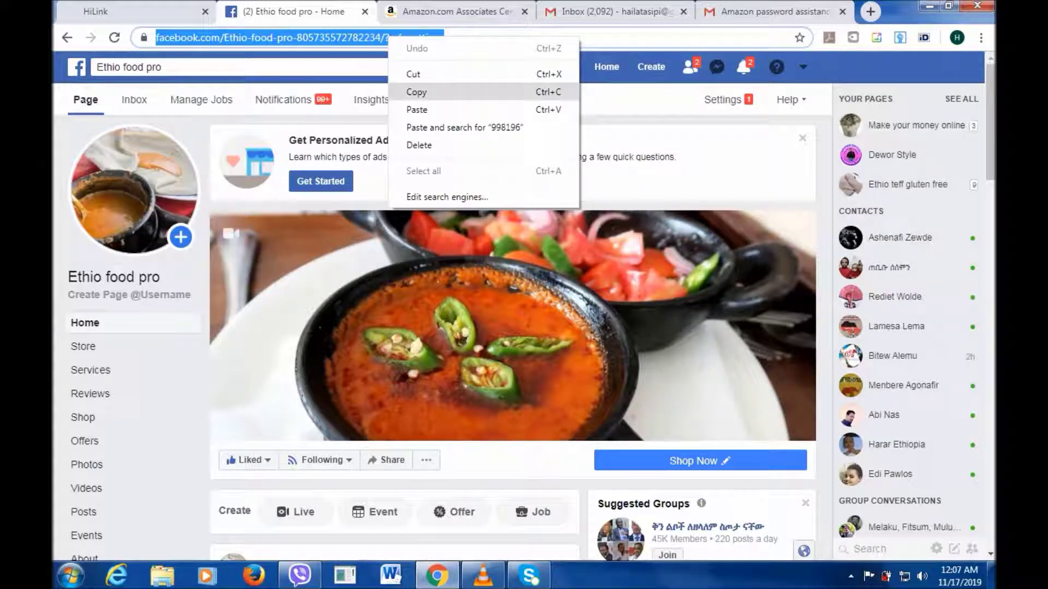
{"action": "left_click", "coordinate": [442, 93]}
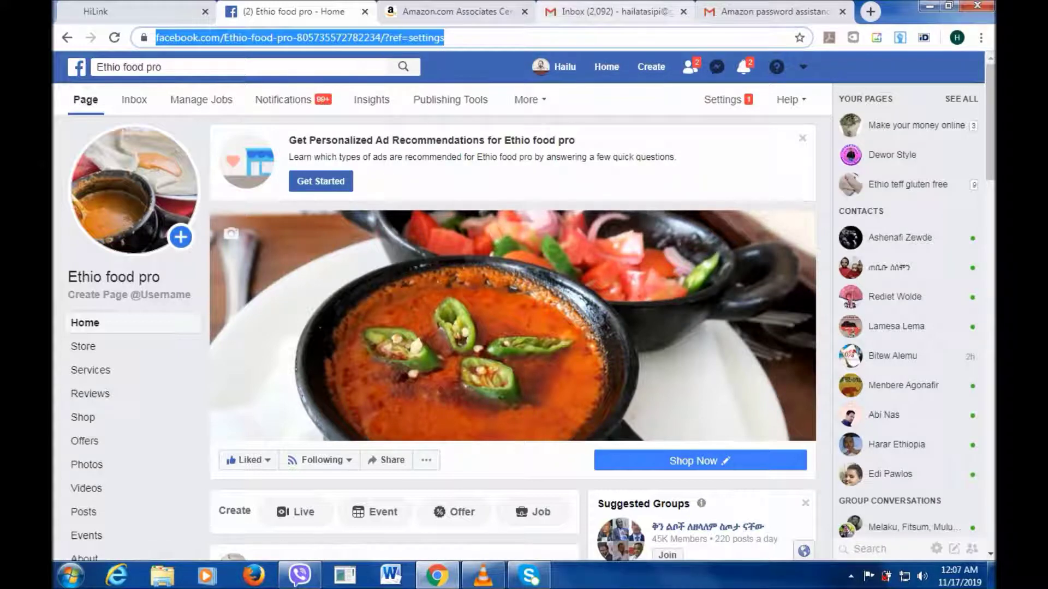
{"action": "left_click", "coordinate": [453, 11]}
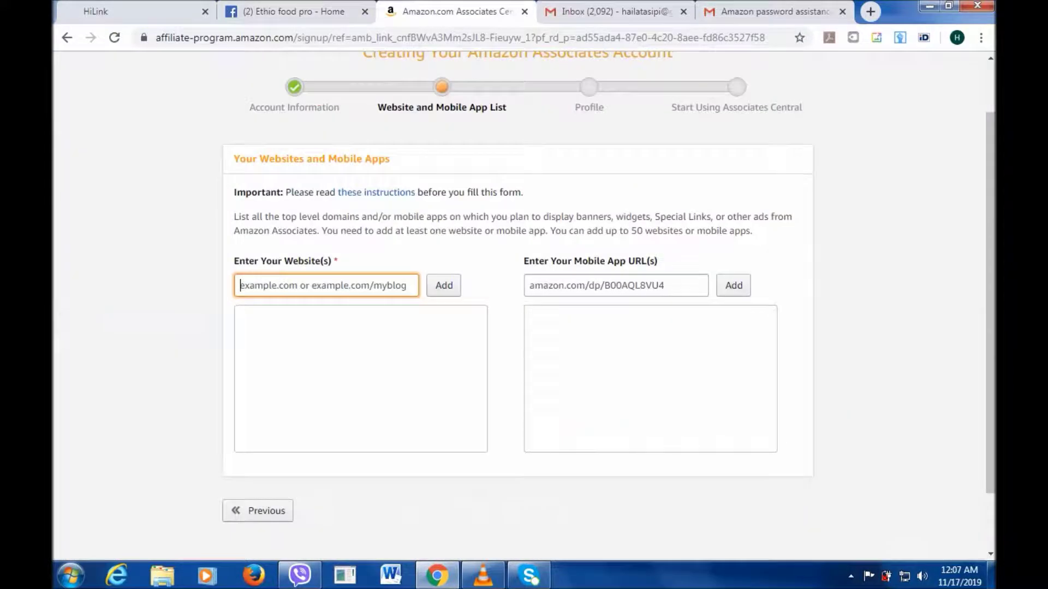
{"action": "key", "text": "ctrl+v"}
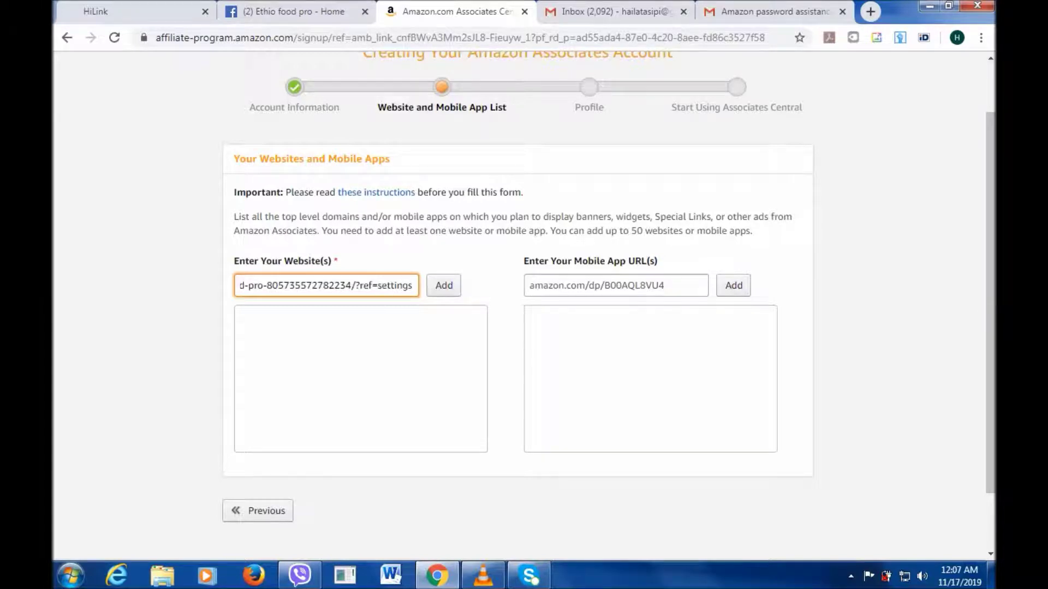
{"action": "left_click", "coordinate": [444, 285]}
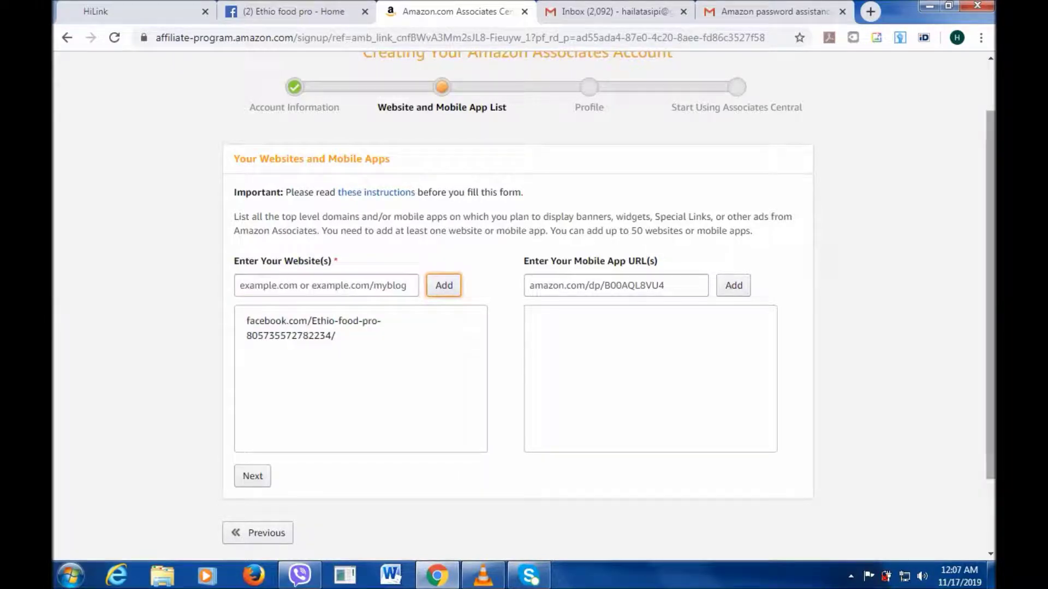
Submit the website list, declare that no site is directed at children under 13, and confirm.
{"action": "left_click_drag", "start_coordinate": [991, 294], "coordinate": [991, 345]}
{"action": "scroll", "coordinate": [524, 305], "scroll_direction": "down", "scroll_amount": 1}
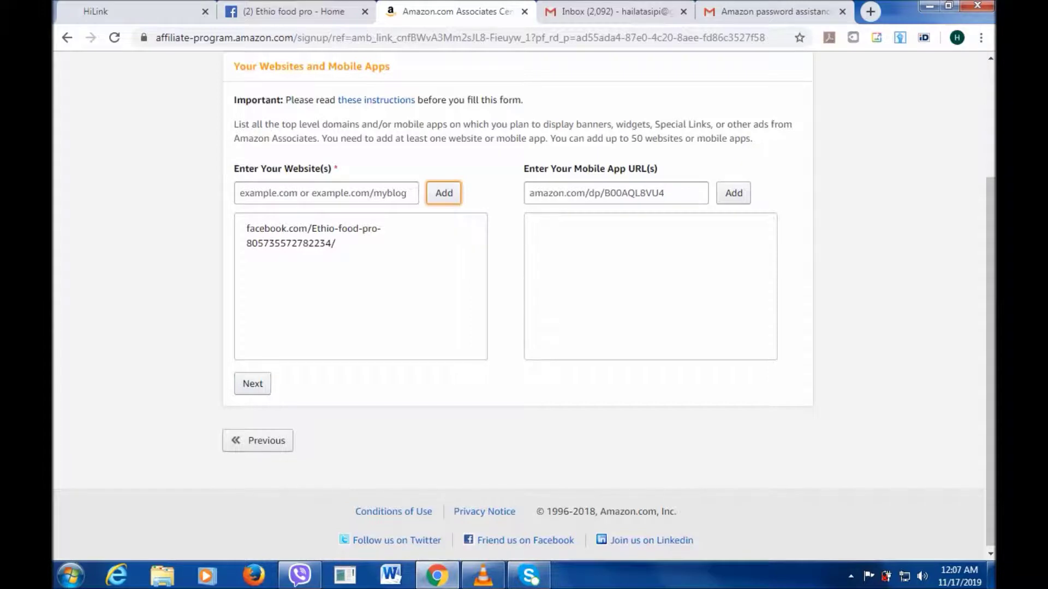
{"action": "left_click", "coordinate": [252, 384]}
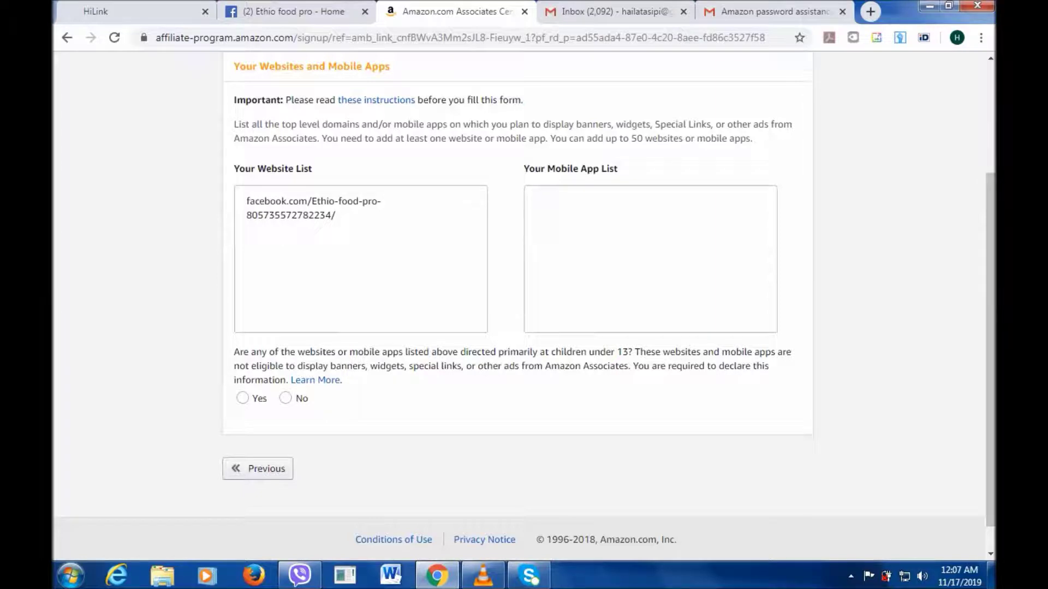
{"action": "left_click", "coordinate": [286, 398]}
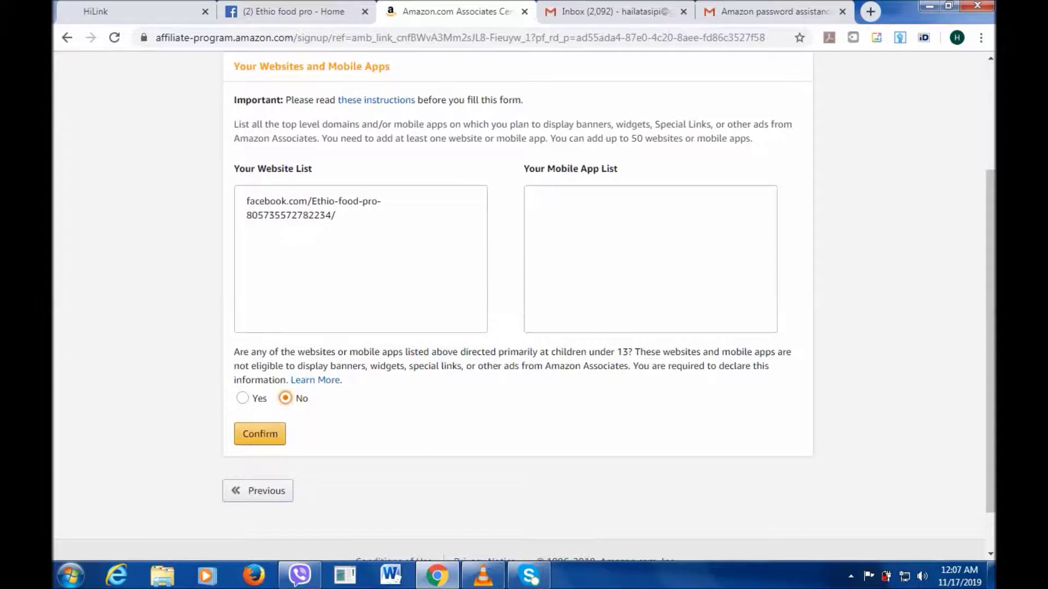
{"action": "left_click", "coordinate": [278, 434]}
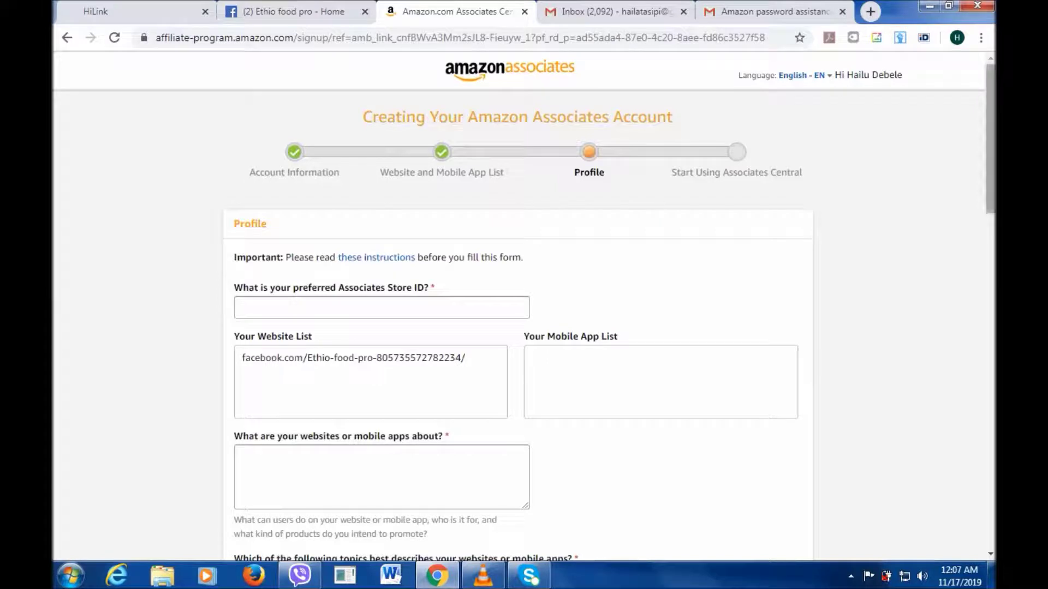
Enter the preferred Associates Store ID and describe what the website is about as "food".
{"action": "scroll", "coordinate": [518, 306], "scroll_direction": "down", "scroll_amount": 2}
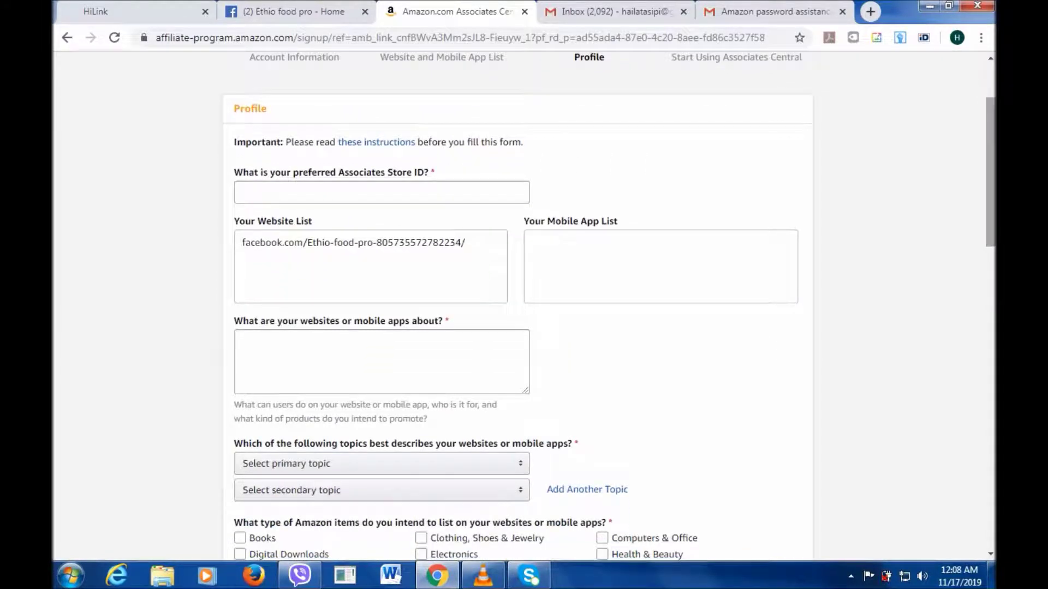
{"action": "left_click", "coordinate": [382, 193]}
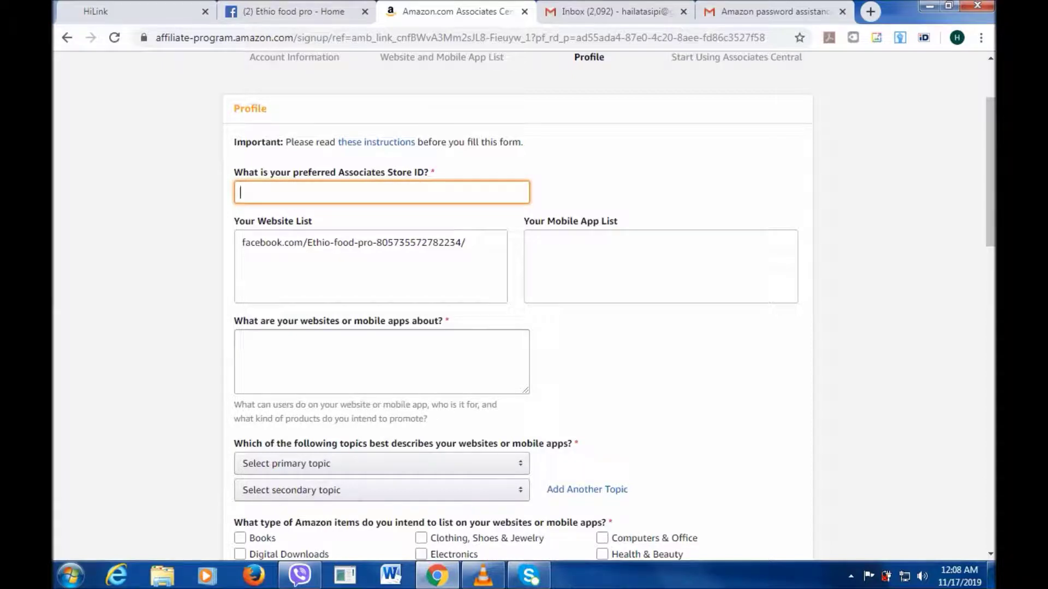
{"action": "type", "text": "2123"}
{"action": "left_click", "coordinate": [349, 357]}
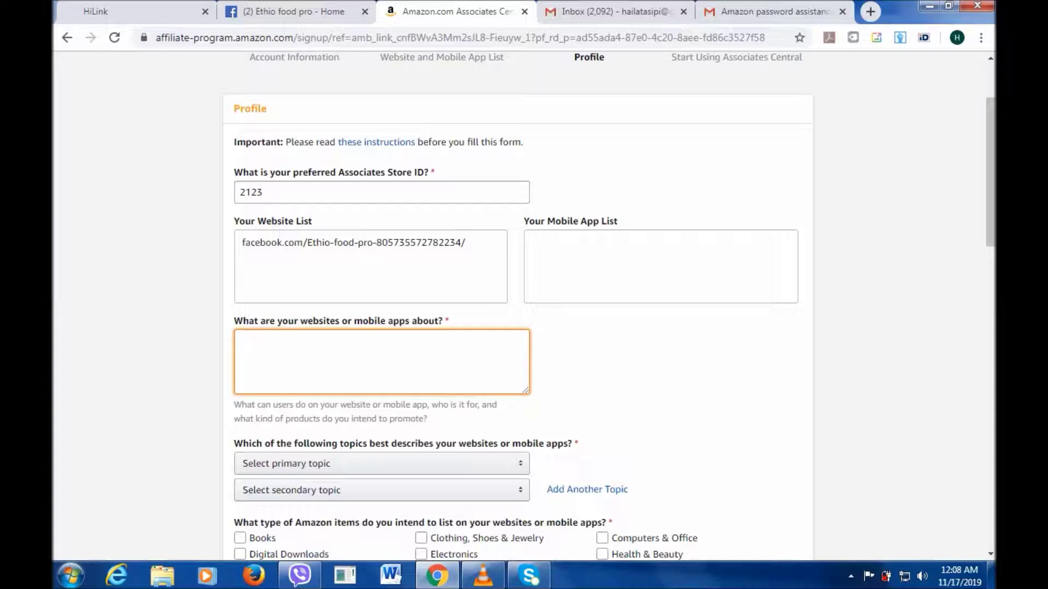
{"action": "type", "text": "food"}
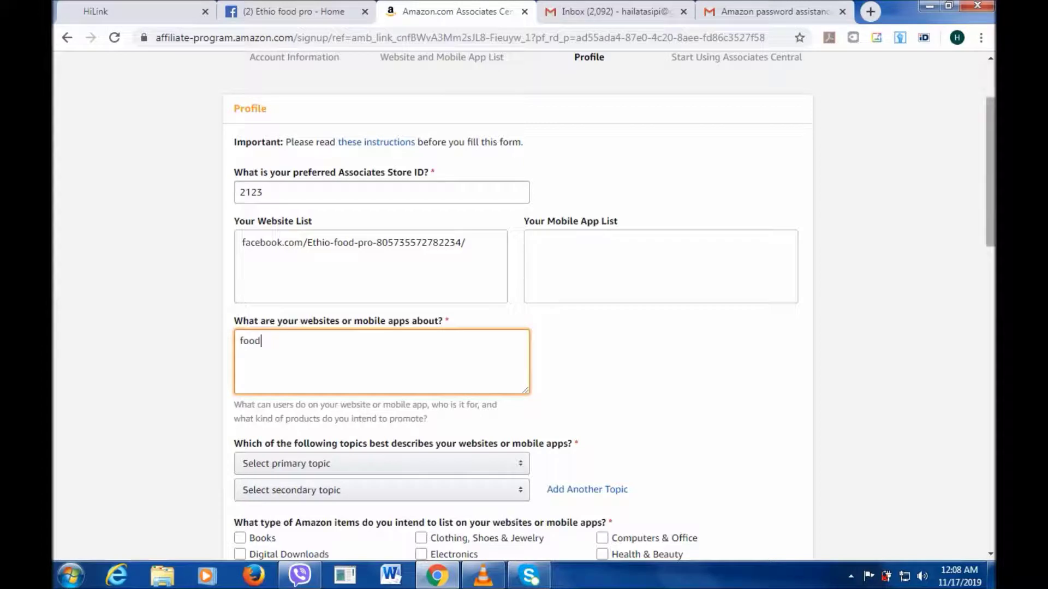
Set the primary topic to Home/Pets/Cooking/Weddings/Family/Arts & Crafts and the secondary topic to Manufacturer / Publisher / Author / Artist.
{"action": "left_click_drag", "start_coordinate": [990, 172], "coordinate": [990, 225]}
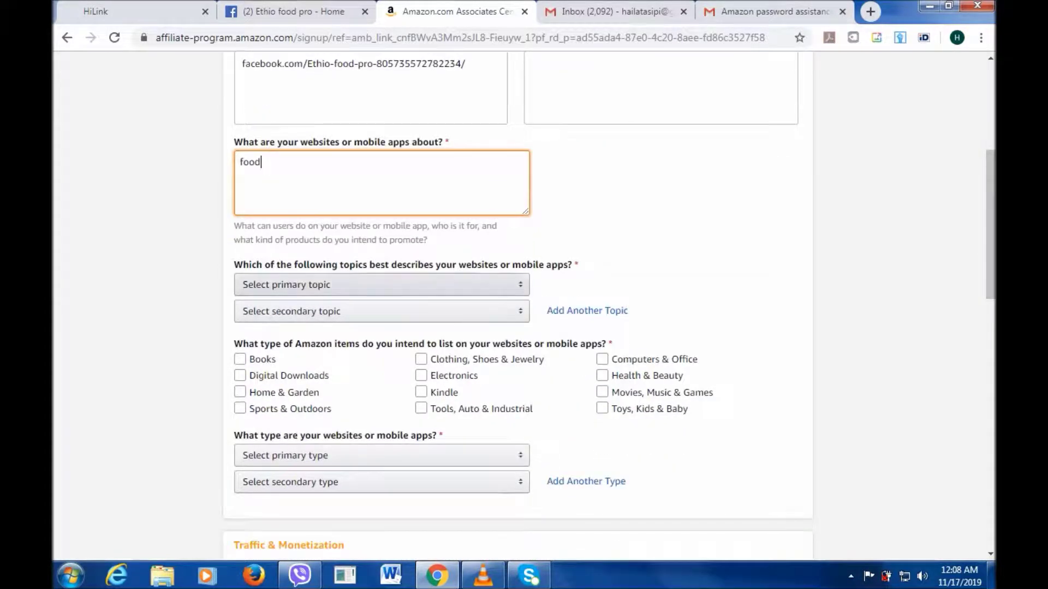
{"action": "left_click", "coordinate": [382, 284]}
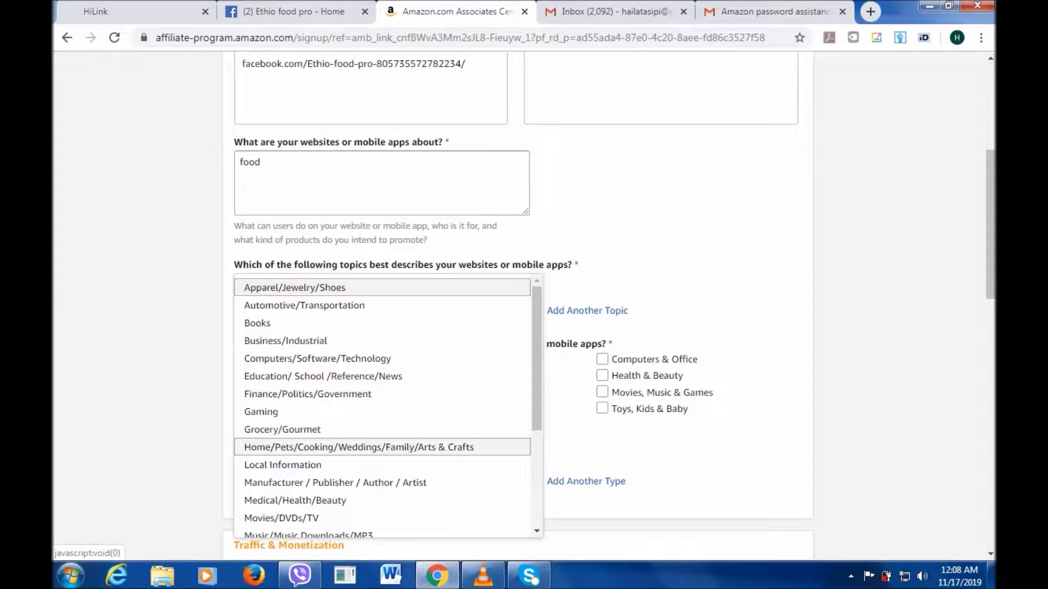
{"action": "left_click", "coordinate": [355, 447]}
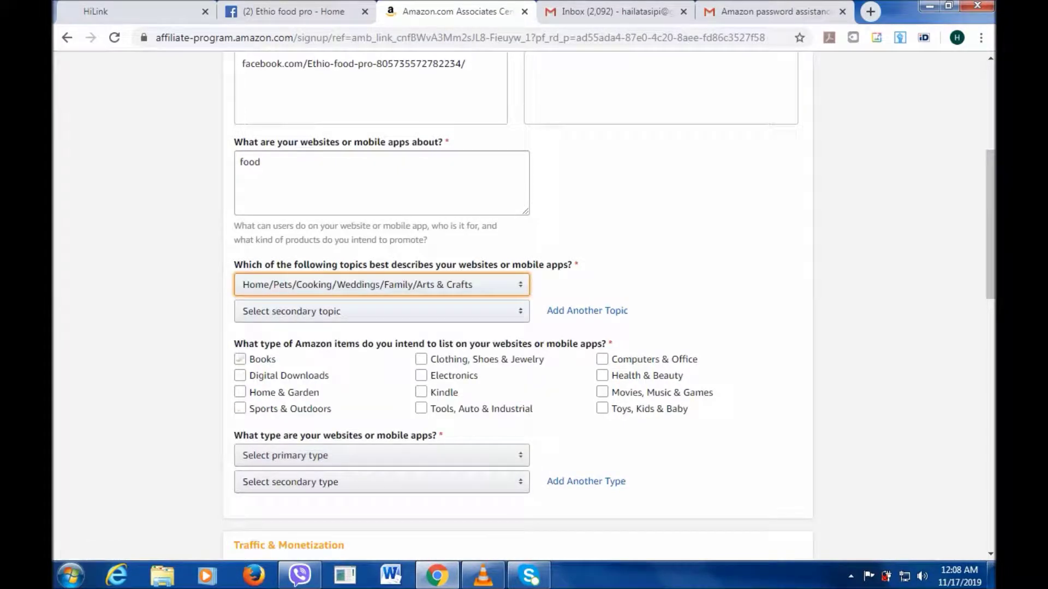
{"action": "left_click", "coordinate": [382, 310]}
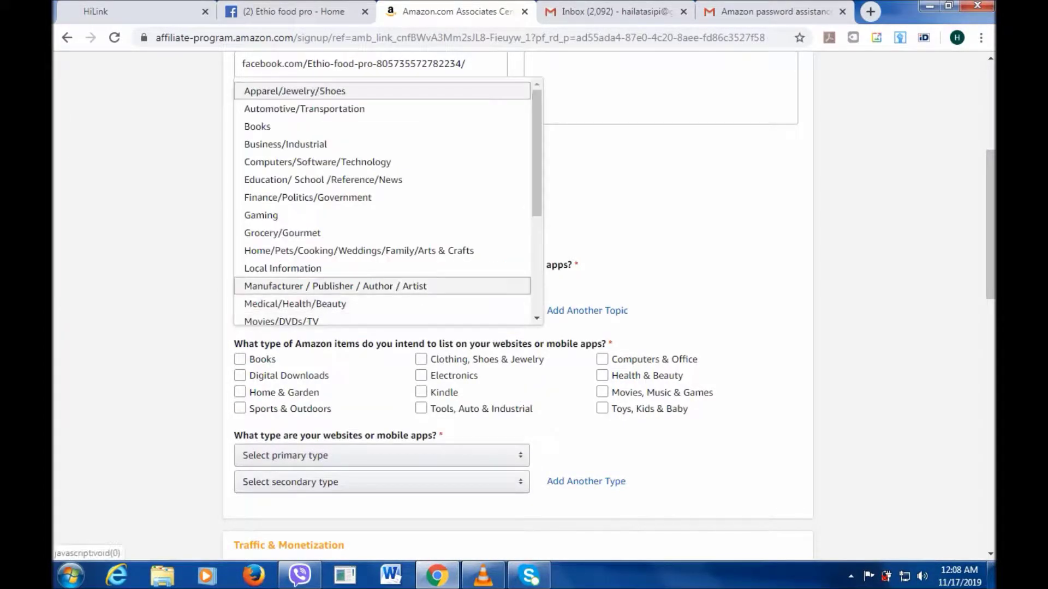
{"action": "left_click", "coordinate": [382, 286]}
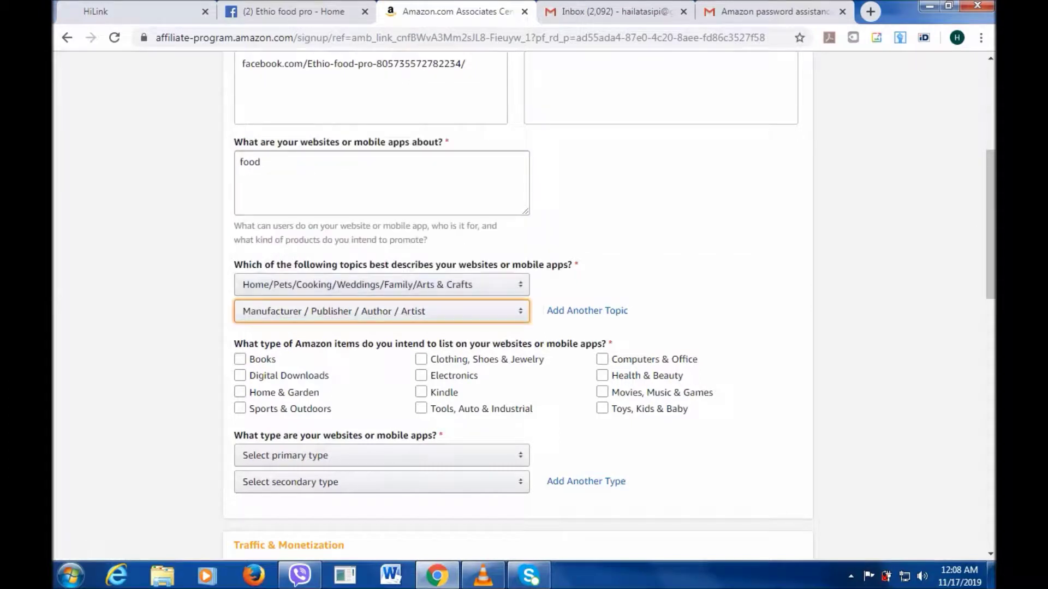
Select Books, Digital Downloads, Kindle, Health & Beauty, and Computers & Office as the Amazon item types to list.
{"action": "left_click", "coordinate": [239, 359]}
{"action": "left_click", "coordinate": [241, 359]}
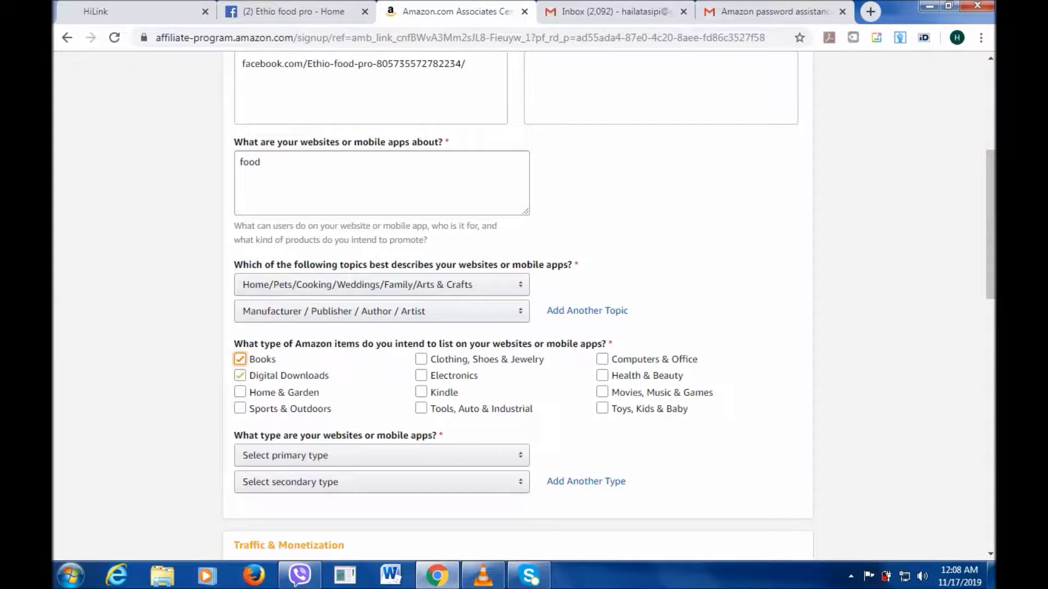
{"action": "left_click", "coordinate": [240, 375]}
{"action": "left_click", "coordinate": [421, 392]}
{"action": "left_click", "coordinate": [602, 409]}
{"action": "left_click", "coordinate": [602, 375]}
{"action": "left_click", "coordinate": [602, 359]}
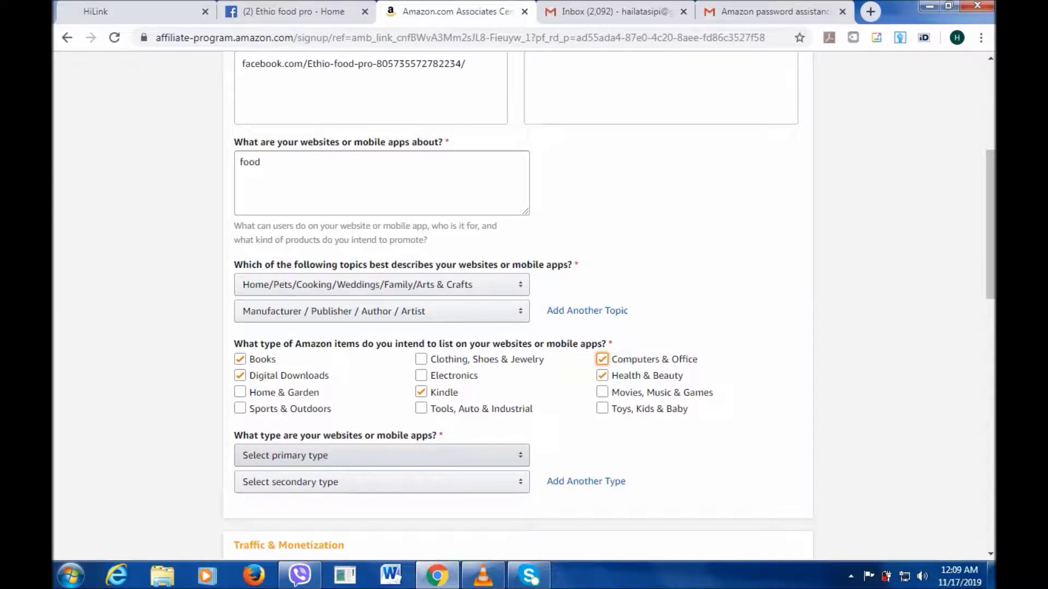
Set the primary website type to Blog and the secondary type to Content or Niche Website.
{"action": "left_click", "coordinate": [327, 455]}
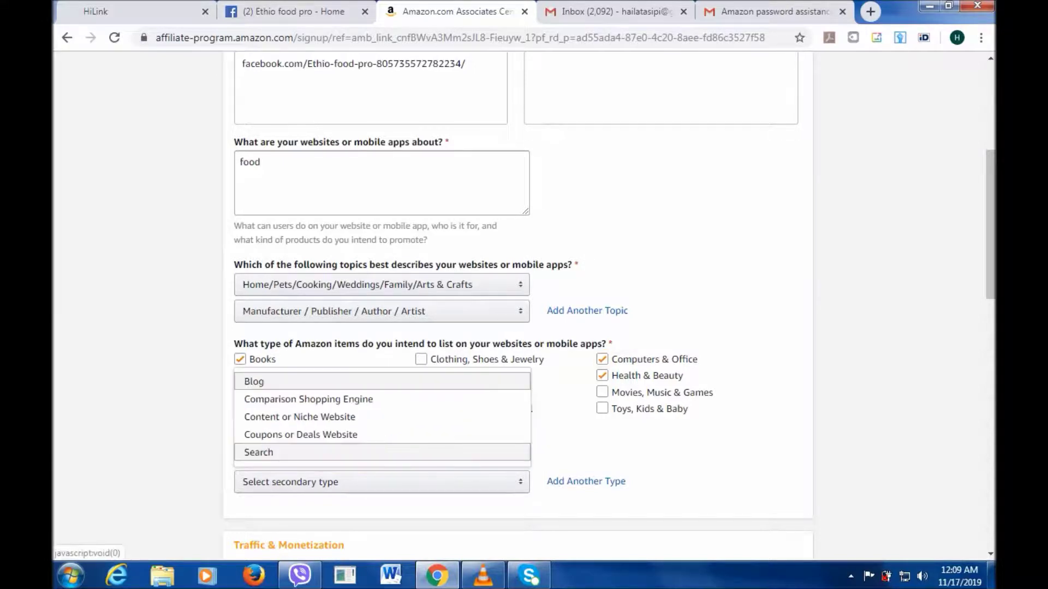
{"action": "left_click", "coordinate": [257, 381]}
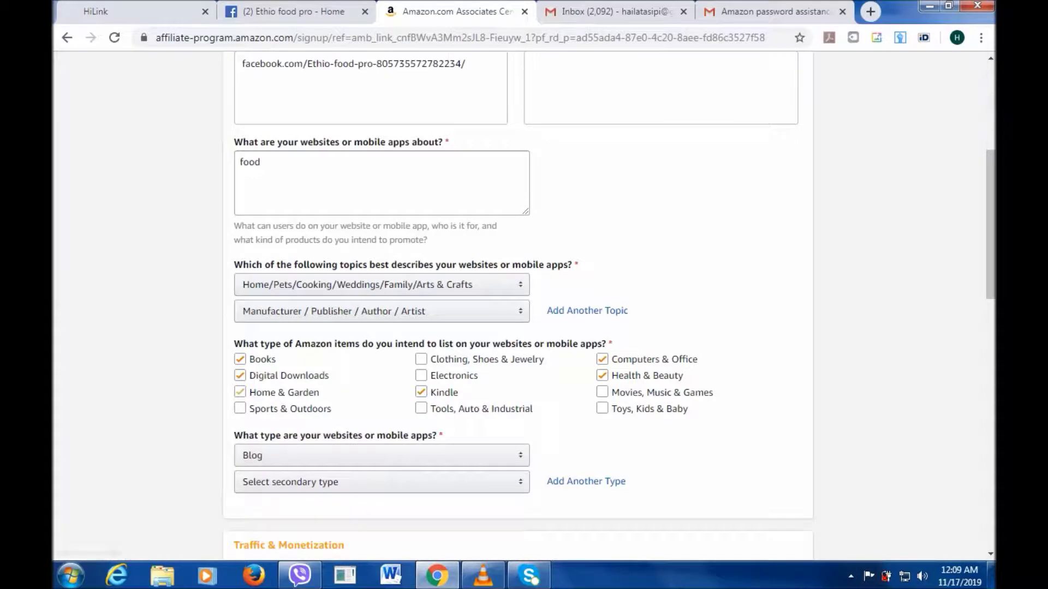
{"action": "left_click", "coordinate": [327, 455]}
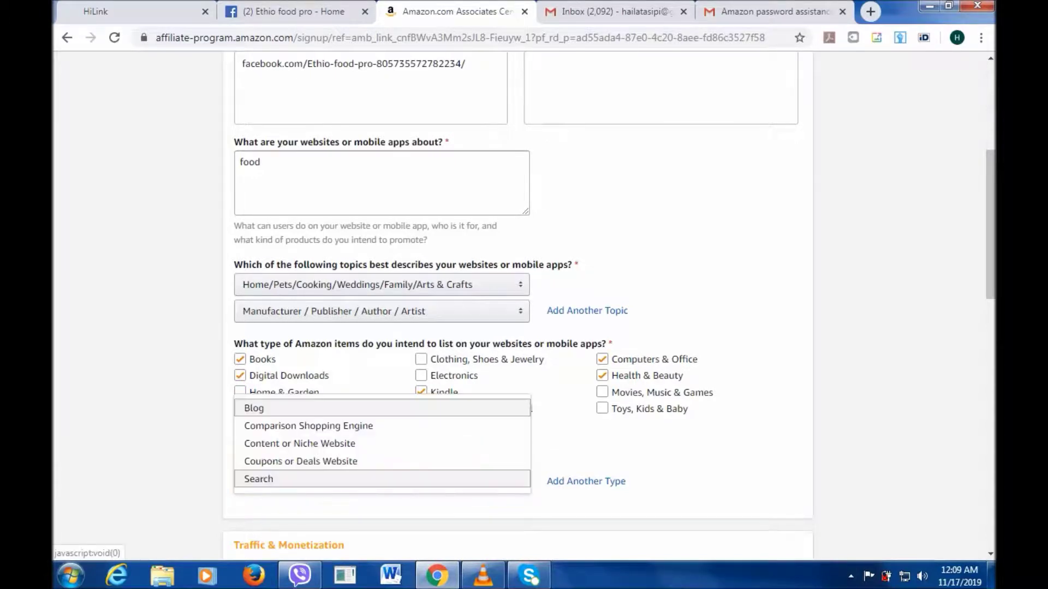
{"action": "left_click", "coordinate": [300, 443]}
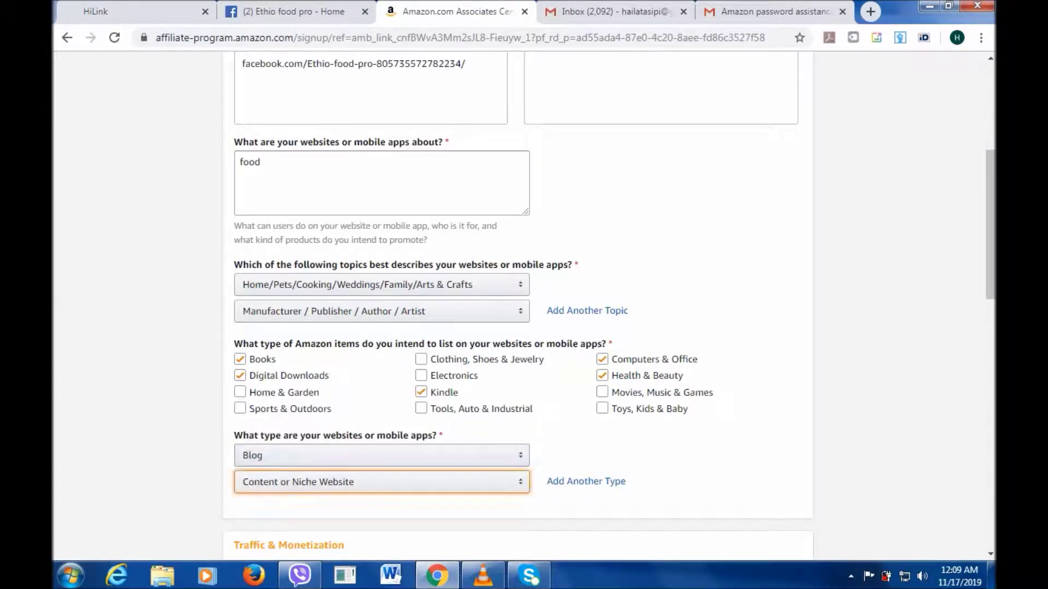
Select Paid Search, Email, Offline, Social Networks, SEO, and Blogs as the ways of driving traffic to the website.
{"action": "left_click_drag", "start_coordinate": [991, 225], "coordinate": [991, 298]}
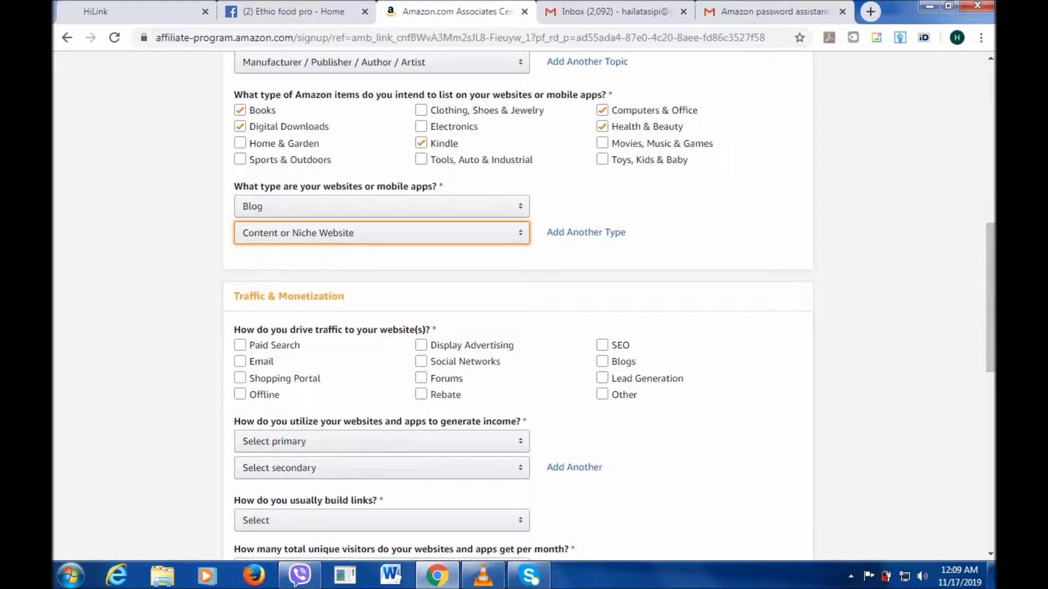
{"action": "left_click", "coordinate": [240, 378]}
{"action": "left_click", "coordinate": [239, 378]}
{"action": "left_click", "coordinate": [239, 344]}
{"action": "left_click", "coordinate": [239, 362]}
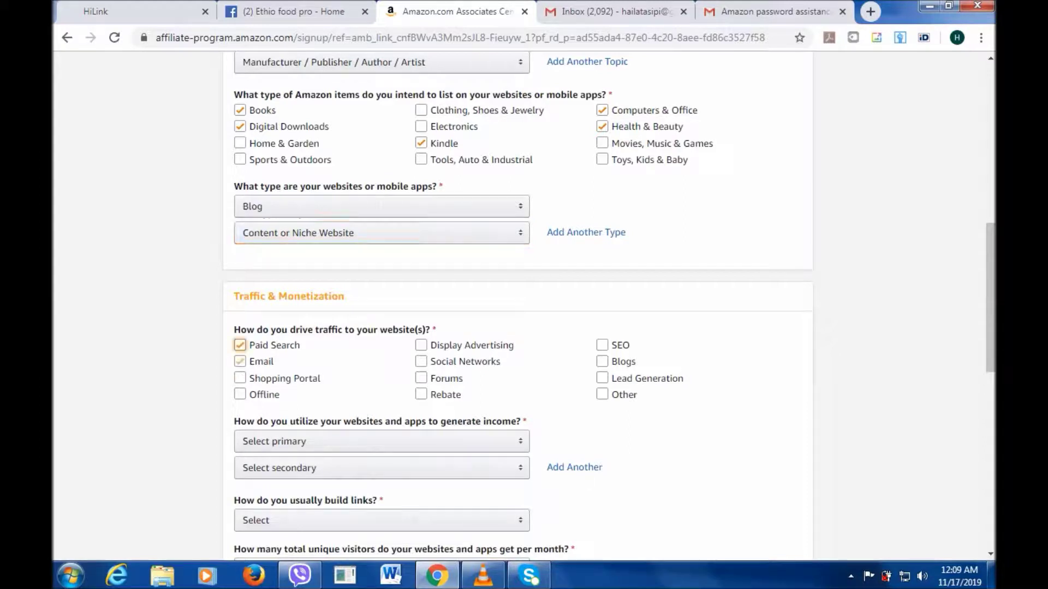
{"action": "left_click", "coordinate": [239, 394]}
{"action": "left_click", "coordinate": [421, 361]}
{"action": "left_click", "coordinate": [602, 345]}
{"action": "left_click", "coordinate": [601, 361]}
{"action": "left_click", "coordinate": [602, 361]}
{"action": "left_click", "coordinate": [602, 345]}
Set the primary income method to Other Affiliate Programs and the usual link-building method to HTML Editor.
{"action": "left_click_drag", "start_coordinate": [990, 297], "coordinate": [990, 347]}
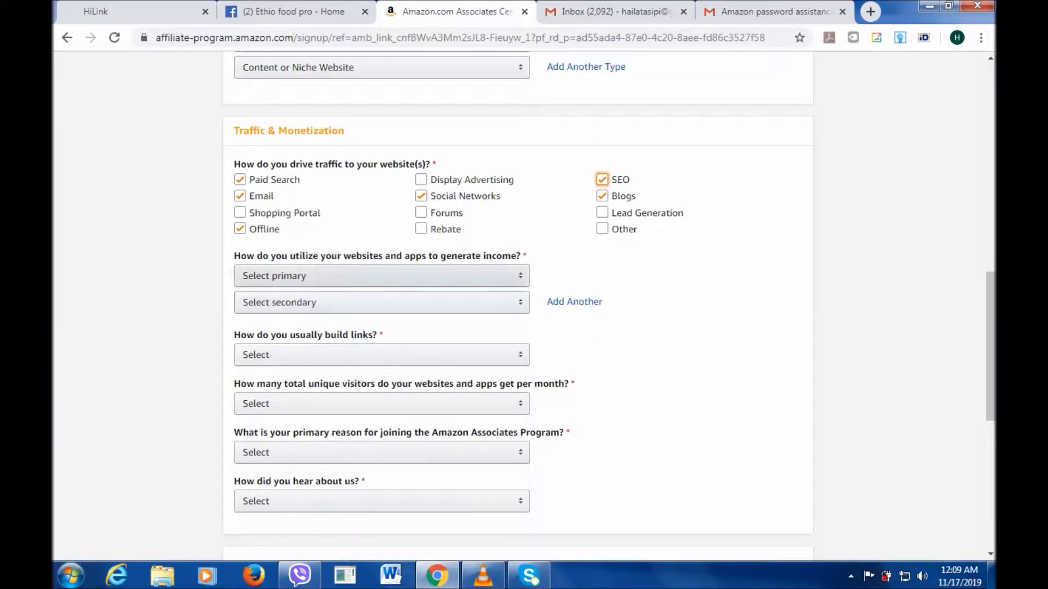
{"action": "left_click", "coordinate": [382, 276]}
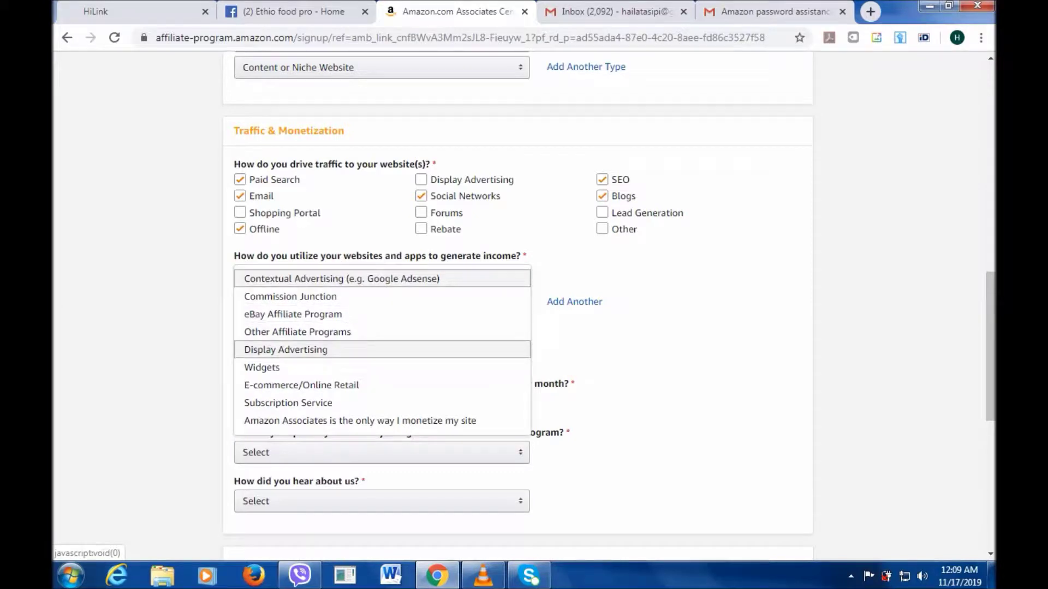
{"action": "left_click", "coordinate": [298, 332]}
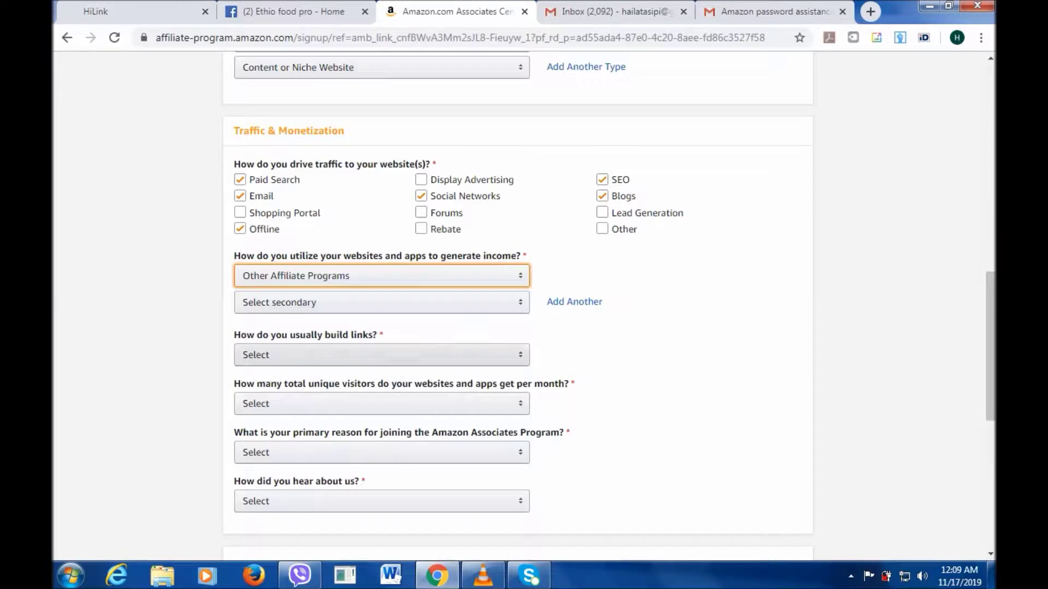
{"action": "left_click", "coordinate": [382, 355]}
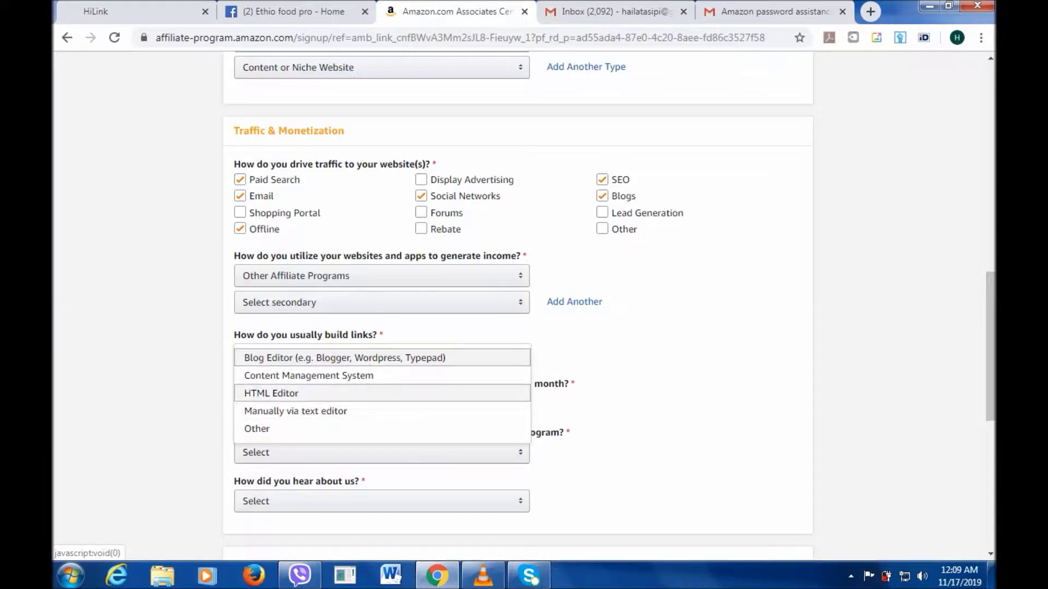
{"action": "left_click", "coordinate": [381, 393]}
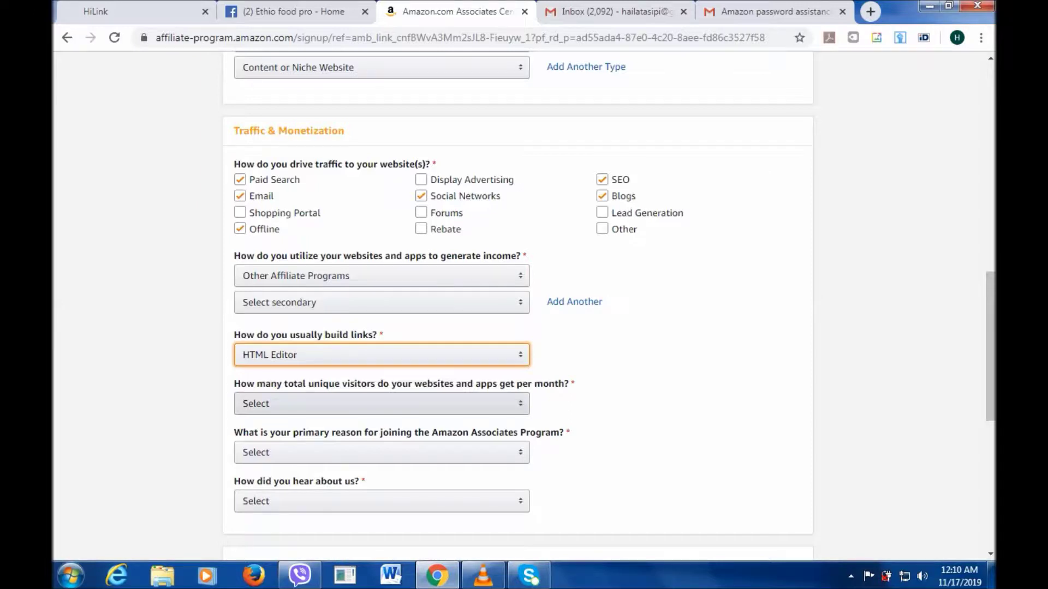
Set the total unique monthly visitors for the websites and apps to From 5,001 to 50,000.
{"action": "left_click", "coordinate": [382, 404]}
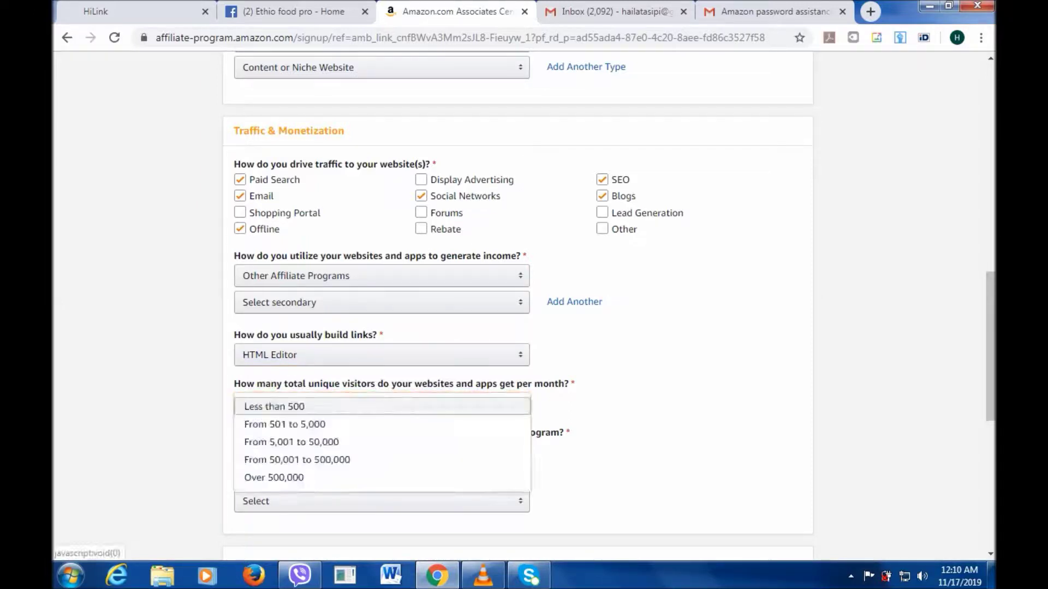
{"action": "key", "text": "Down"}
{"action": "key", "text": "Down"}
{"action": "key", "text": "Down"}
{"action": "key", "text": "Up"}
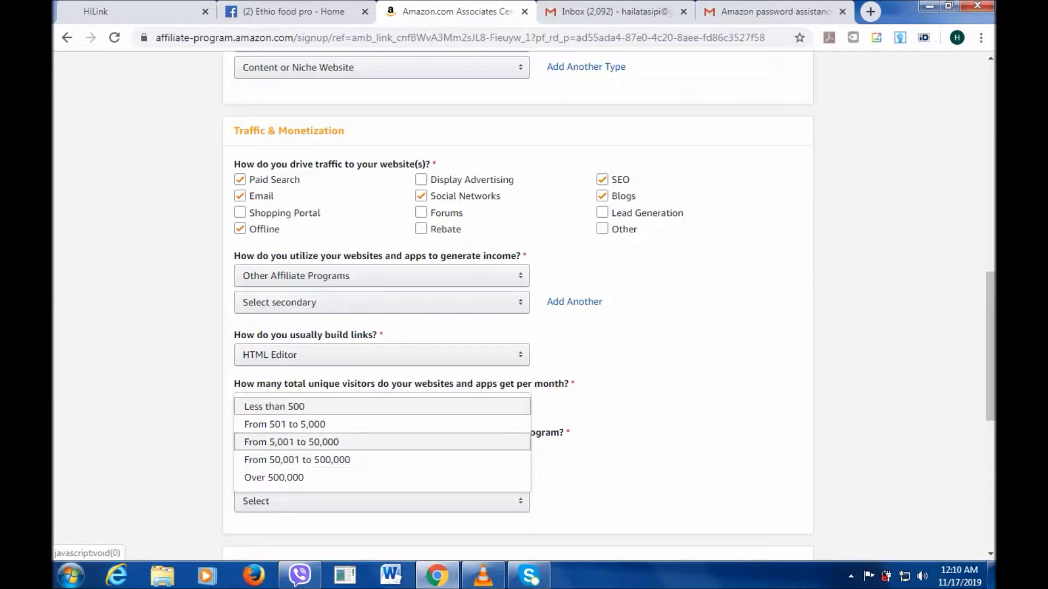
{"action": "key", "text": "Return"}
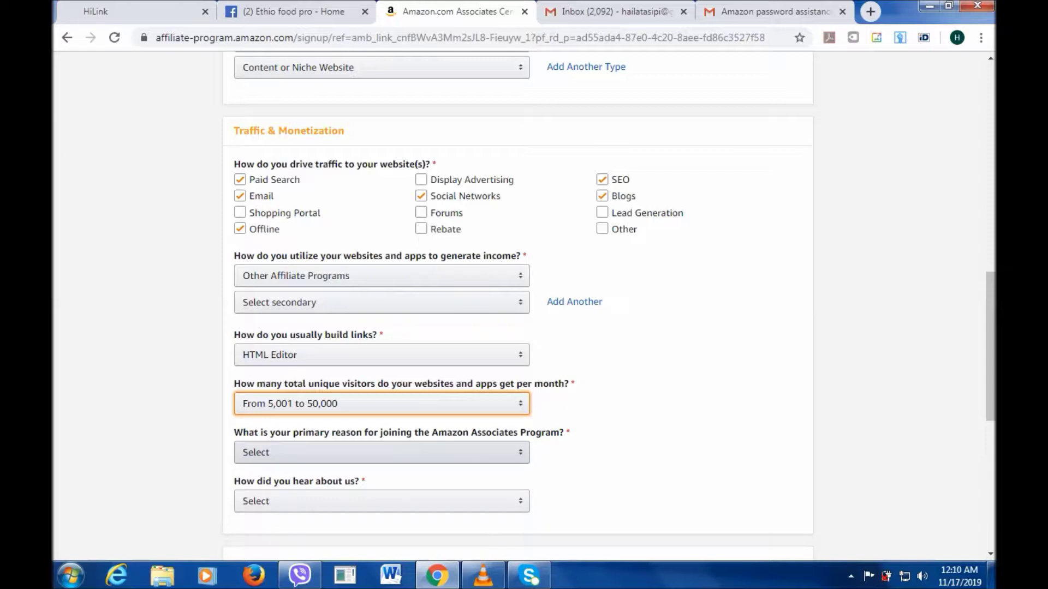
Set the primary reason for joining to To monetize my site and how you heard about the program to Online Search.
{"action": "left_click", "coordinate": [382, 453]}
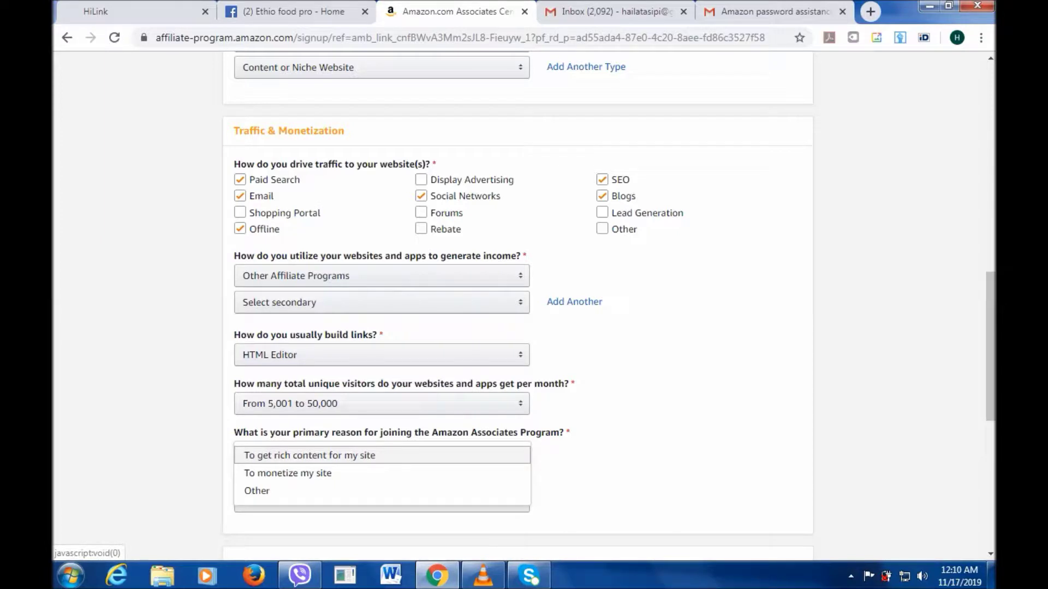
{"action": "key", "text": "Down"}
{"action": "key", "text": "Return"}
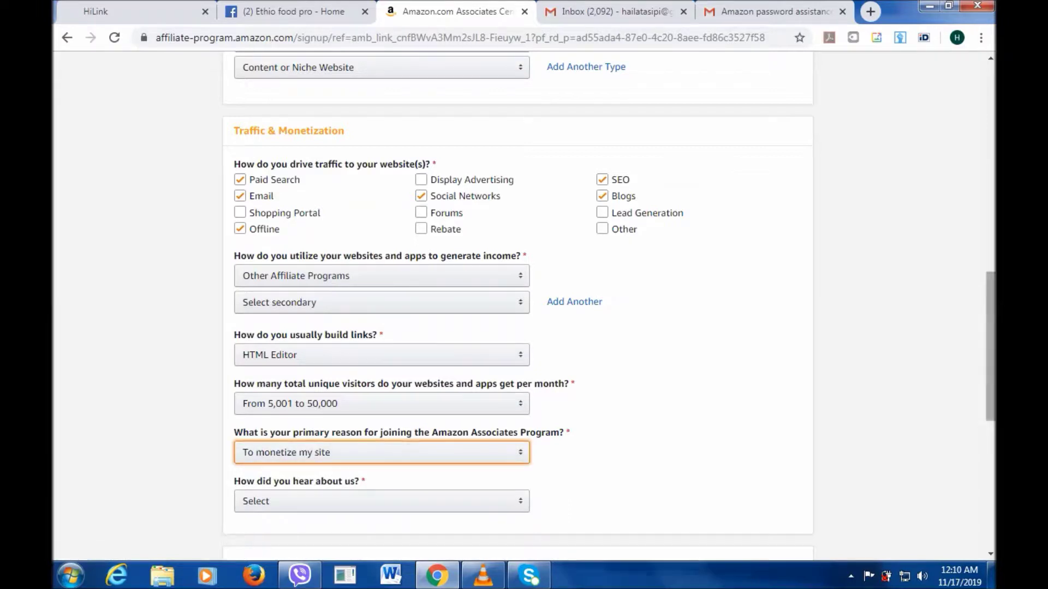
{"action": "scroll", "coordinate": [524, 305], "scroll_direction": "down", "scroll_amount": 3}
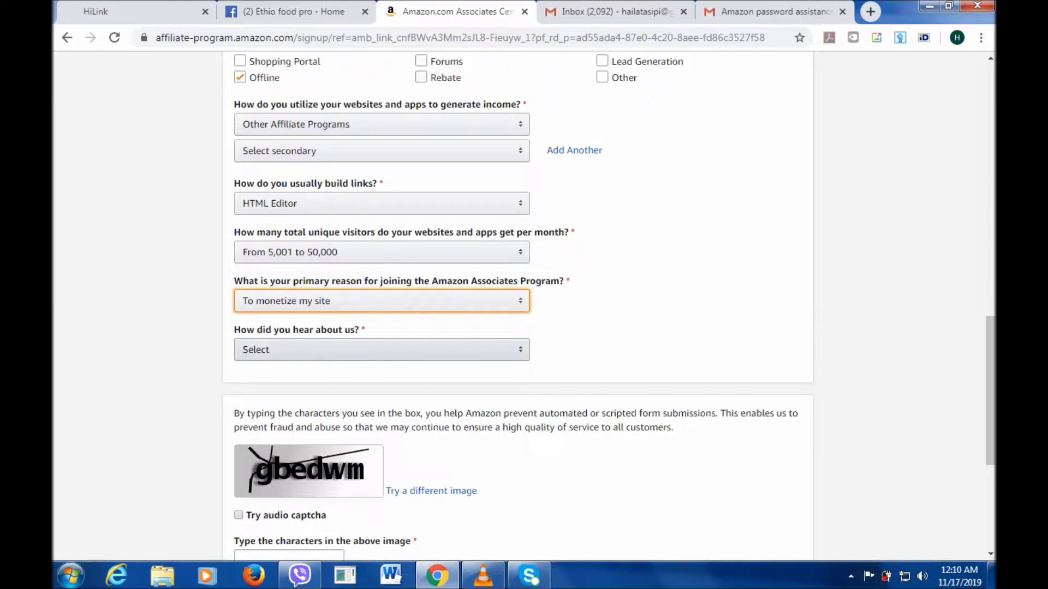
{"action": "left_click", "coordinate": [381, 351]}
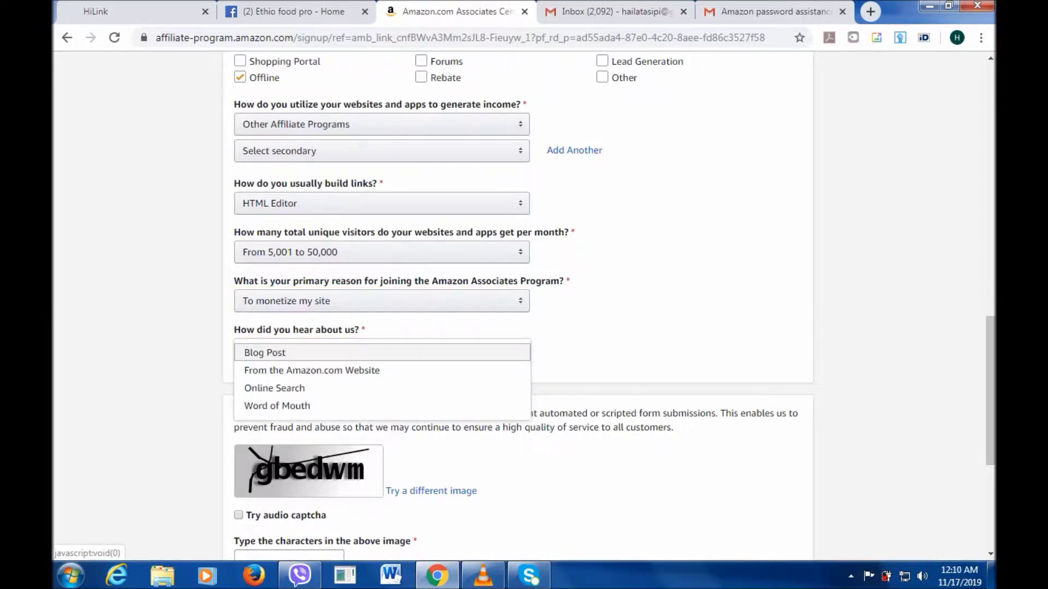
{"action": "key", "text": "Down"}
{"action": "key", "text": "Down"}
{"action": "key", "text": "Return"}
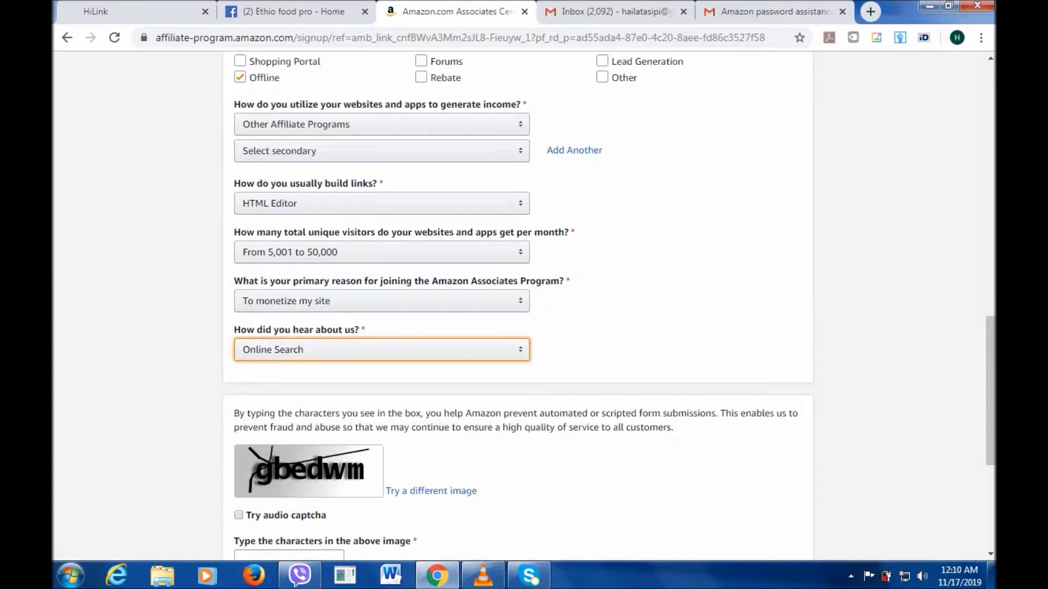
Enter the captcha characters shown in the image and agree to the Associates Program Operating Agreement.
{"action": "scroll", "coordinate": [990, 382], "scroll_direction": "down", "scroll_amount": 5}
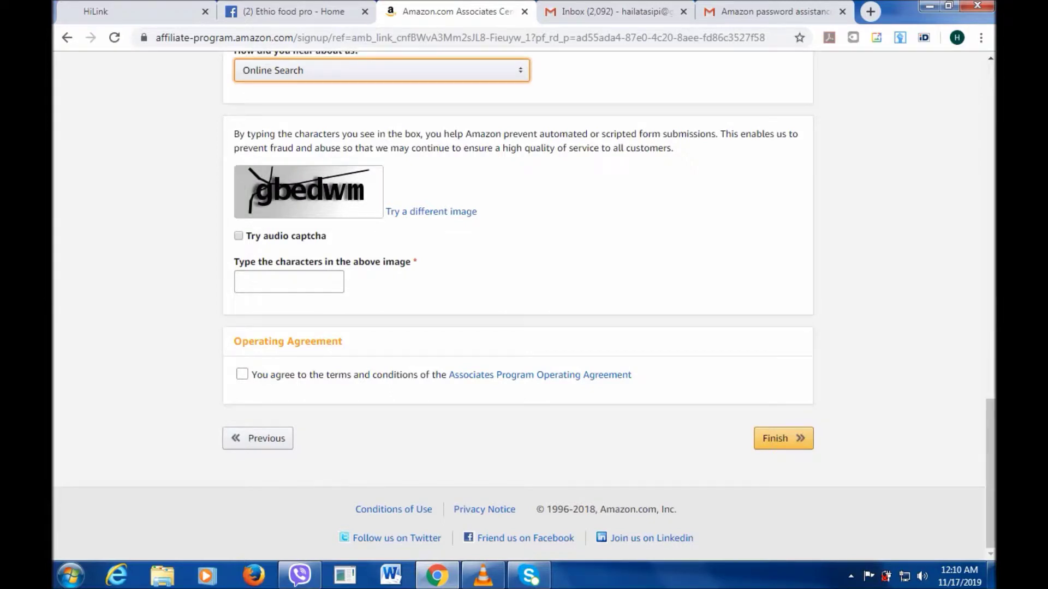
{"action": "left_click", "coordinate": [289, 282]}
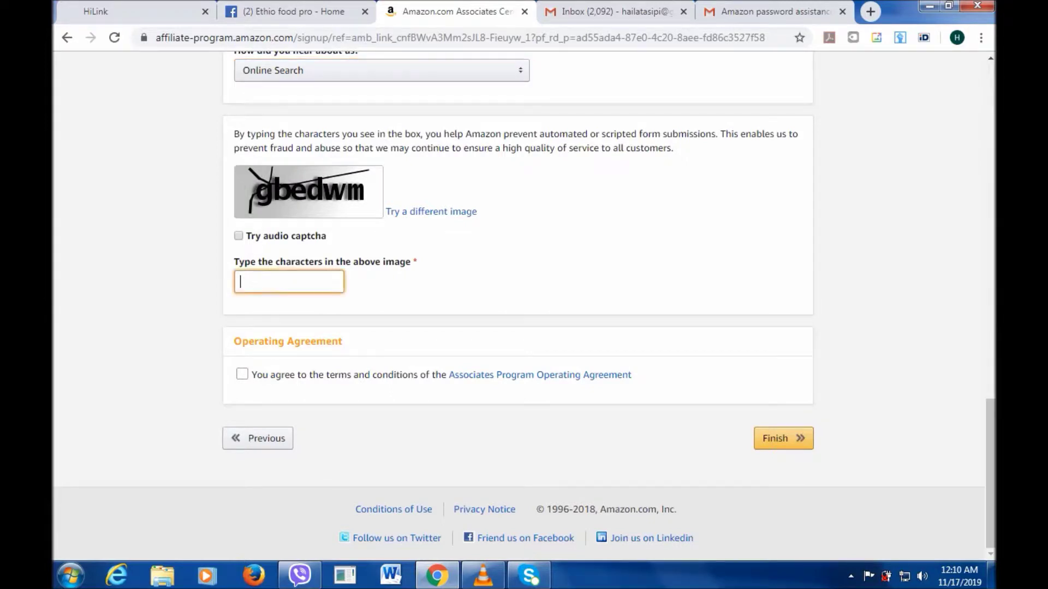
{"action": "type", "text": "gbedwm"}
{"action": "left_click", "coordinate": [242, 374]}
{"action": "left_click", "coordinate": [242, 375]}
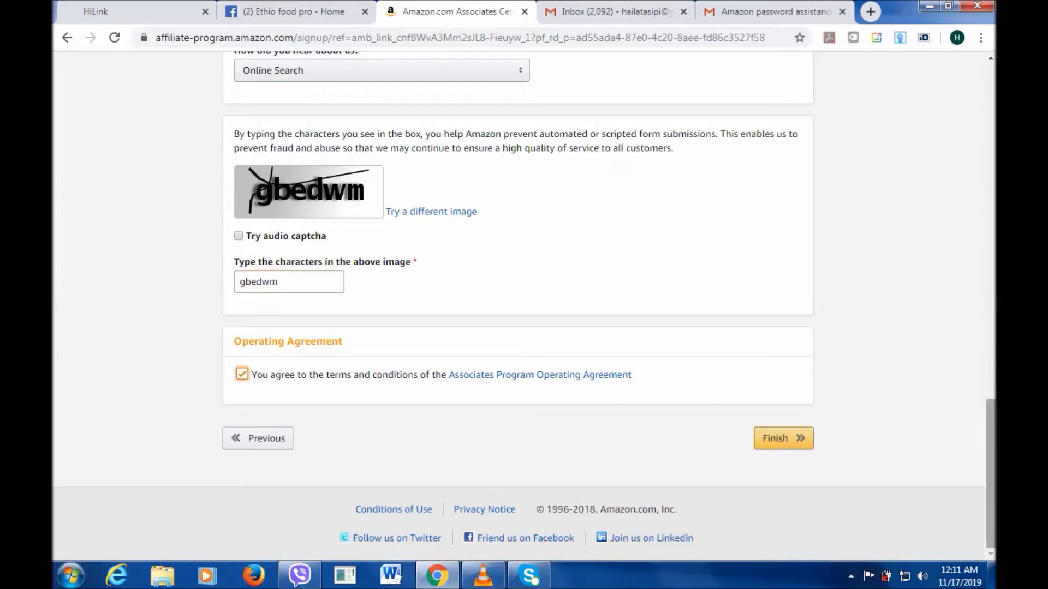
Review the completed Profile form from its beginning, checking the store ID, website list and description.
{"action": "left_click_drag", "start_coordinate": [990, 474], "coordinate": [991, 140]}
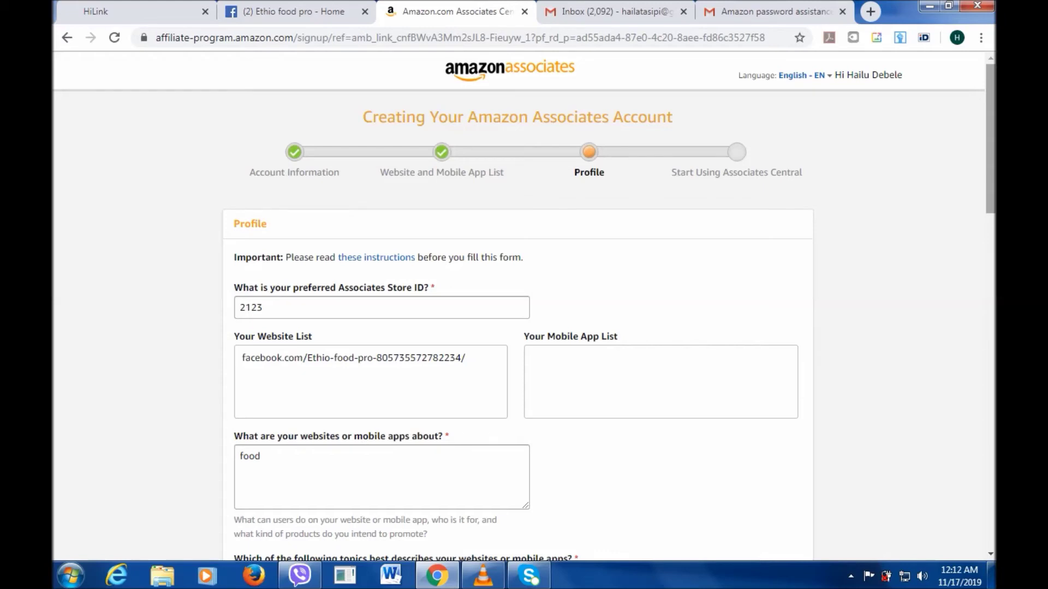
{"action": "scroll", "coordinate": [524, 306], "scroll_direction": "down", "scroll_amount": 2}
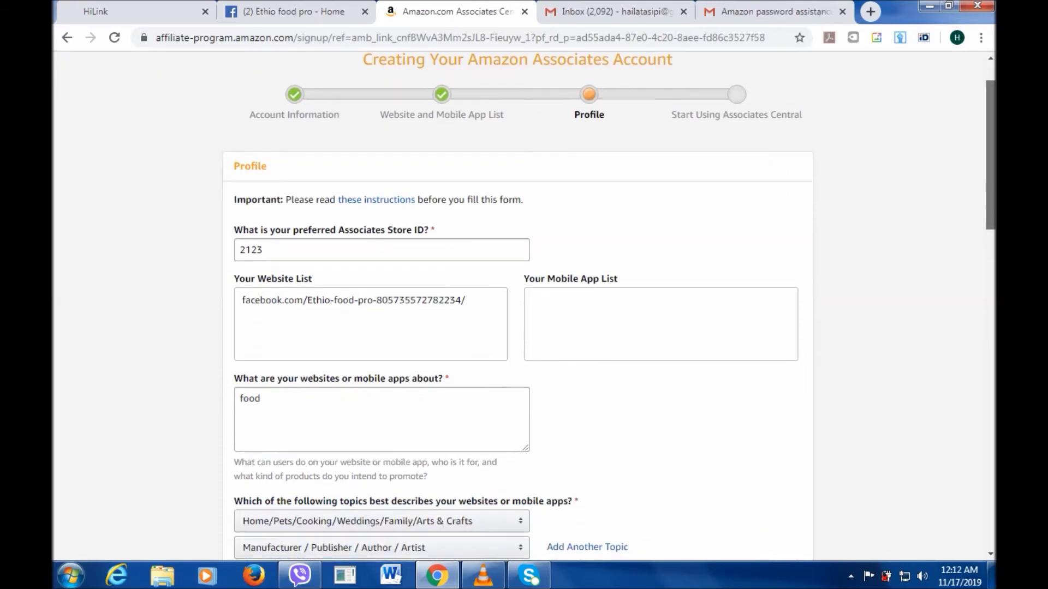